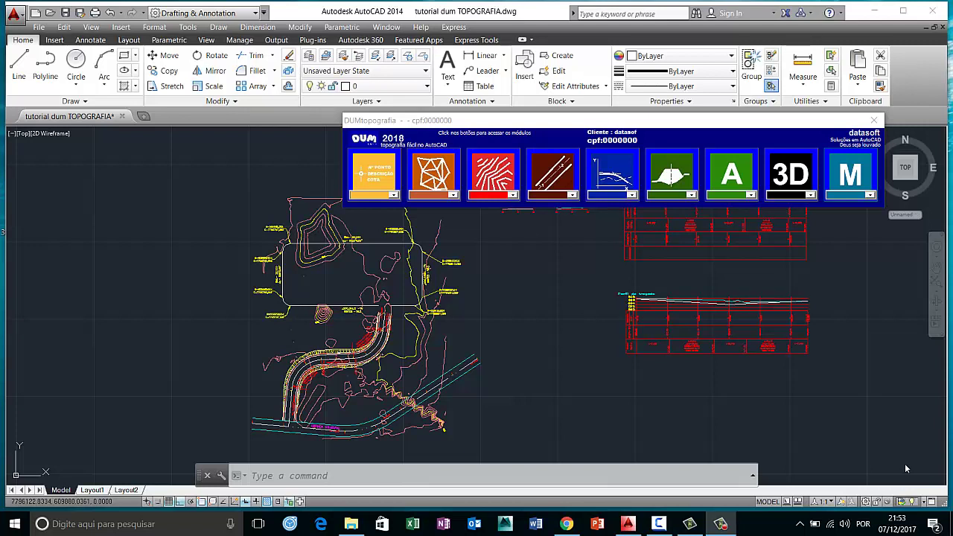
Step: Thaw the Malha_Triangular_Pontos layer from the Home tab layer list
left_click(730, 179)
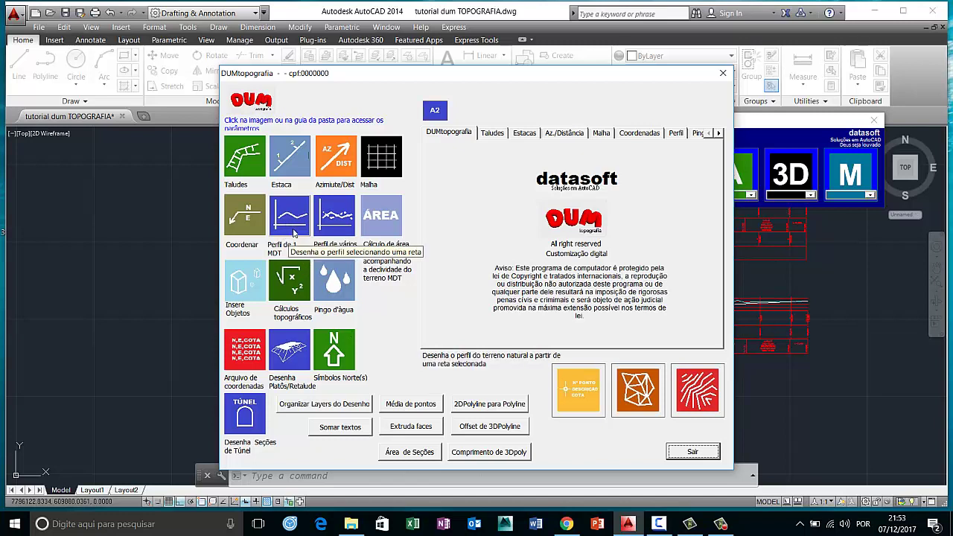
left_click(692, 452)
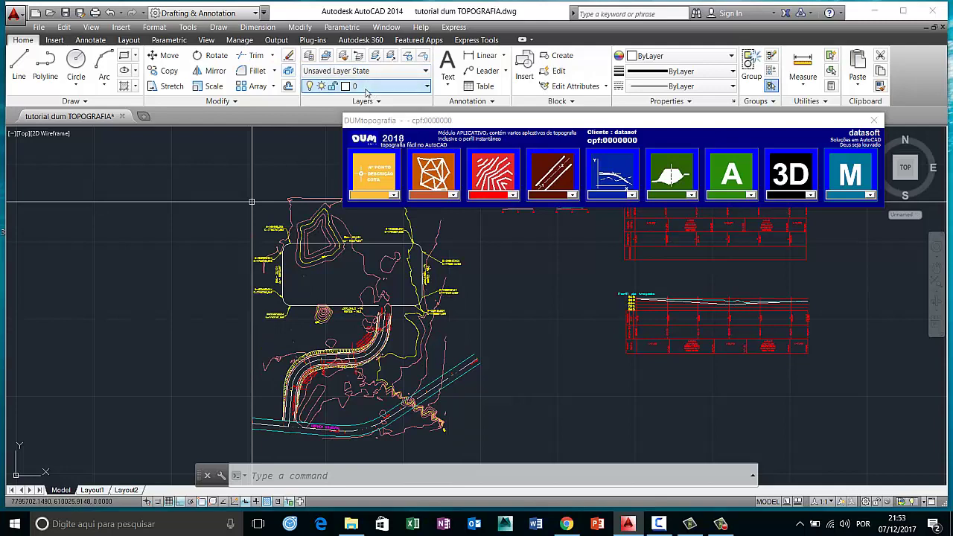
left_click(372, 87)
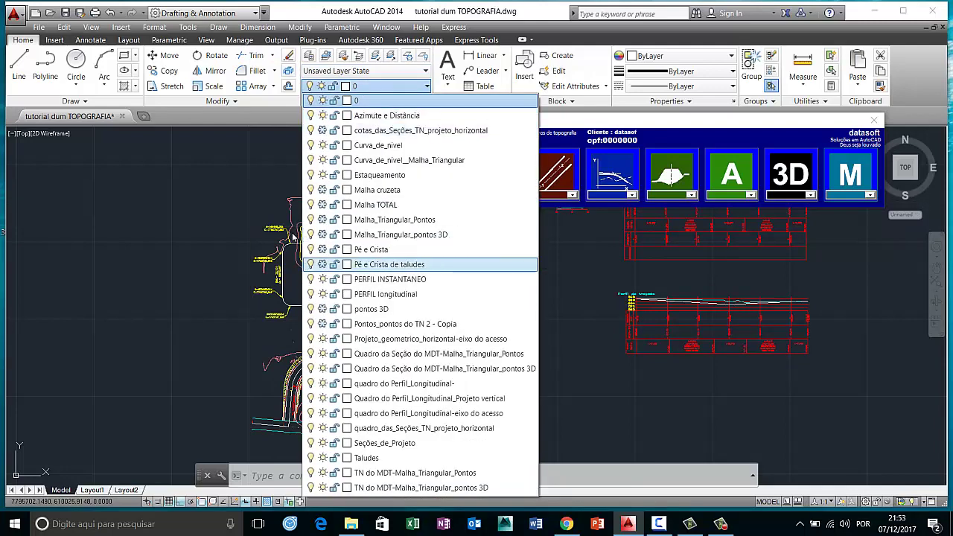
left_click(322, 220)
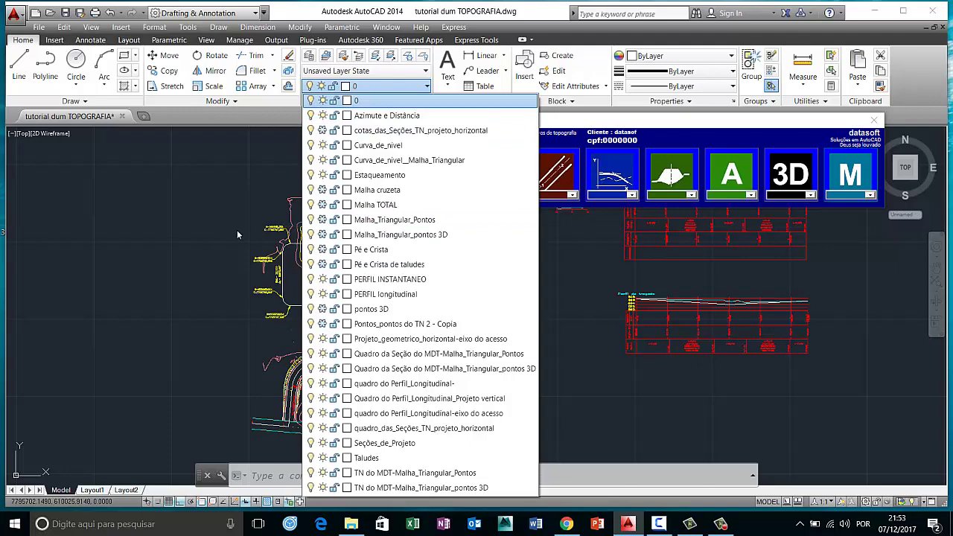
left_click(239, 233)
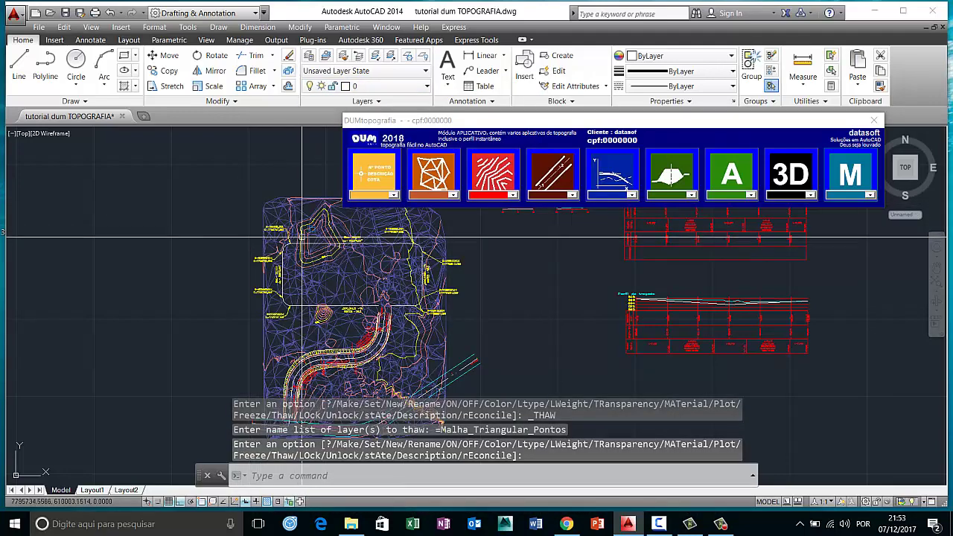
Step: Zoom and pan around the drawing to view the revealed triangulated mesh
scroll(326, 242, "up", 2)
middle_click_drag(326, 243, 320, 187)
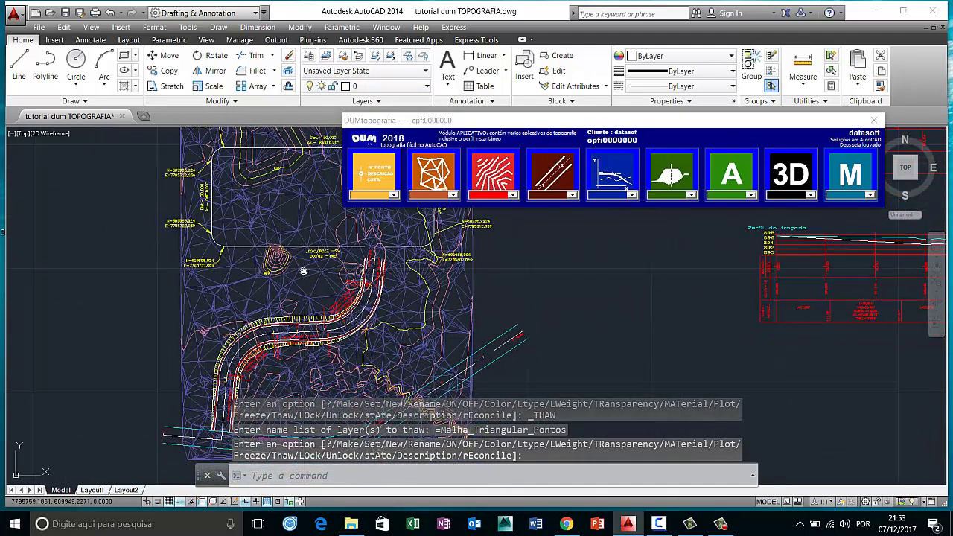
mouse_move(307, 298)
middle_mouse_down()
mouse_move(301, 251)
mouse_move(575, 479)
middle_mouse_up()
scroll(302, 252, "up", 2)
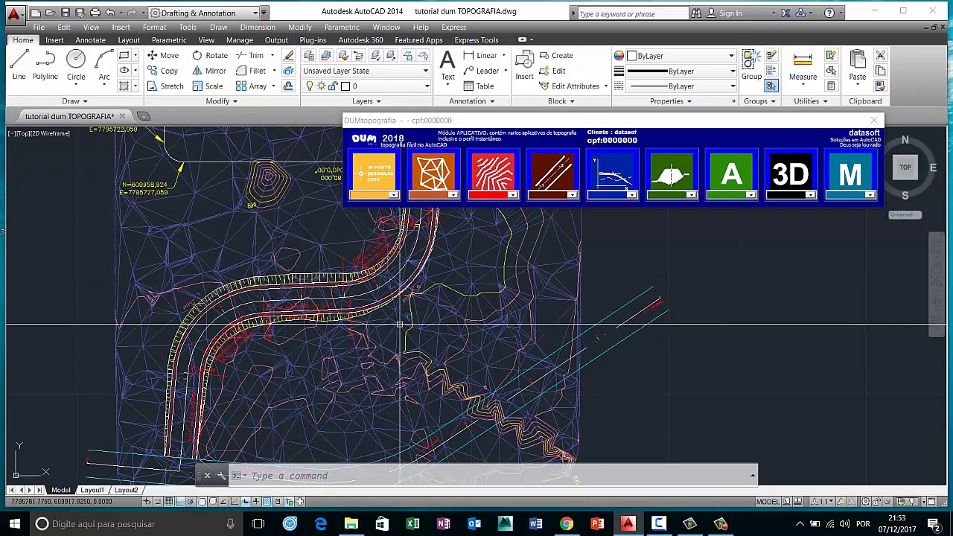
middle_click_drag(247, 250, 274, 265)
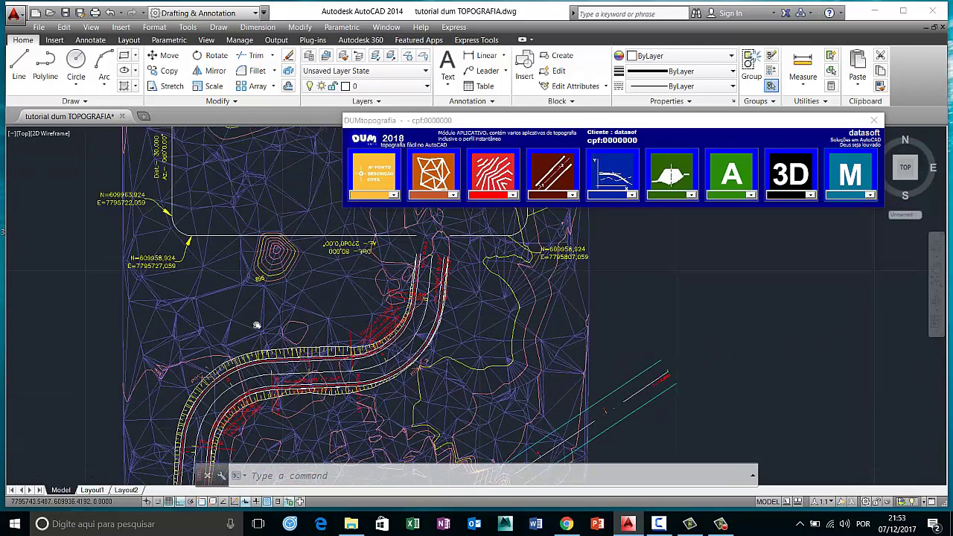
scroll(224, 298, "down", 1)
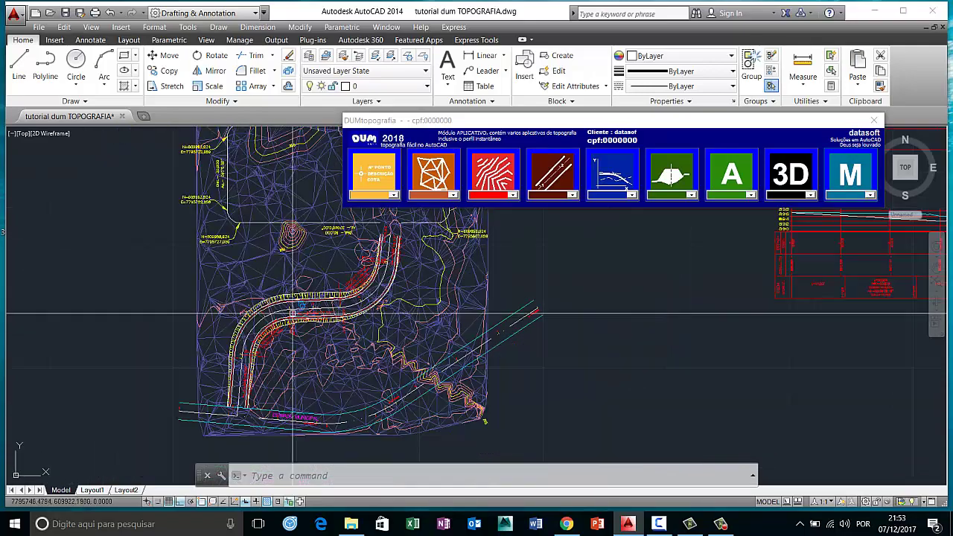
scroll(205, 262, "down", 1)
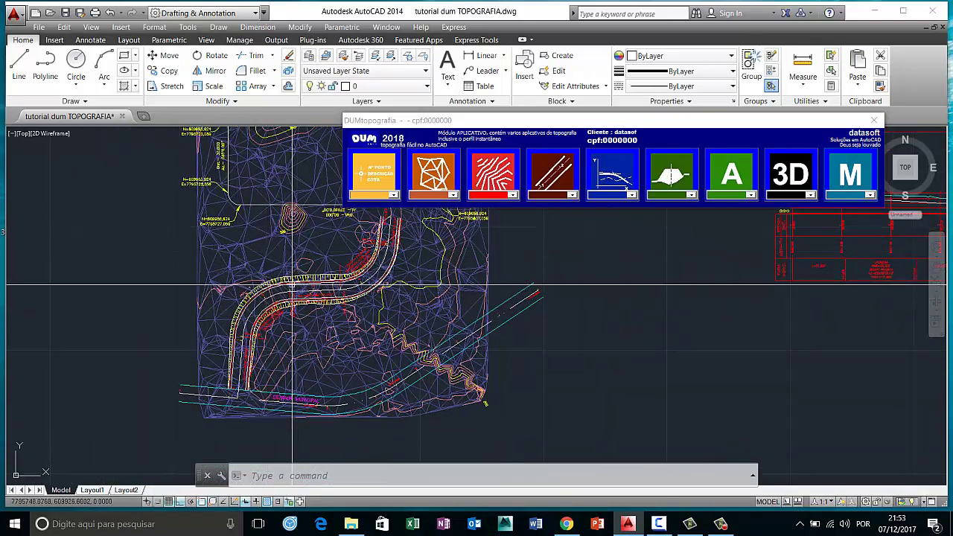
Step: Draw one diagonal line from left of the mesh across the road, with Ortho off
left_click(19, 66)
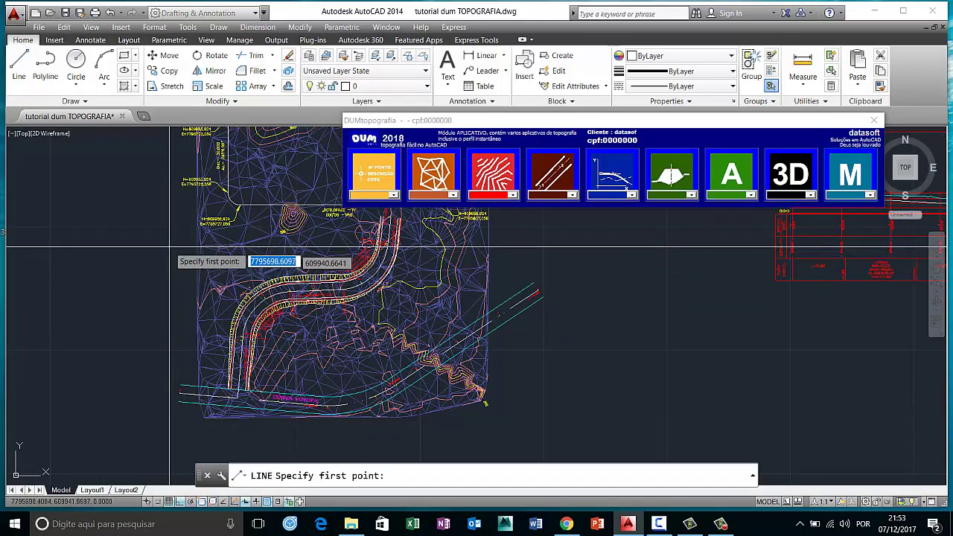
left_click(168, 244)
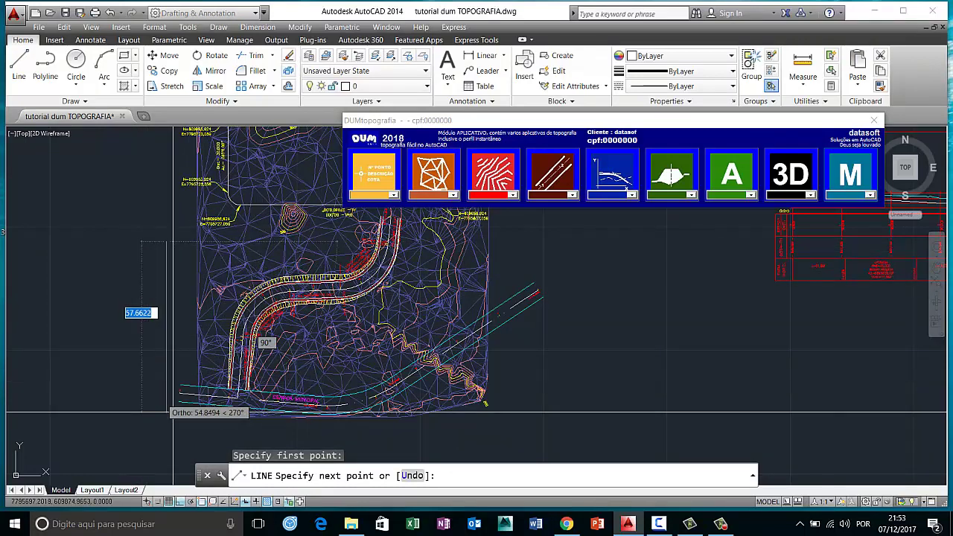
left_click(181, 504)
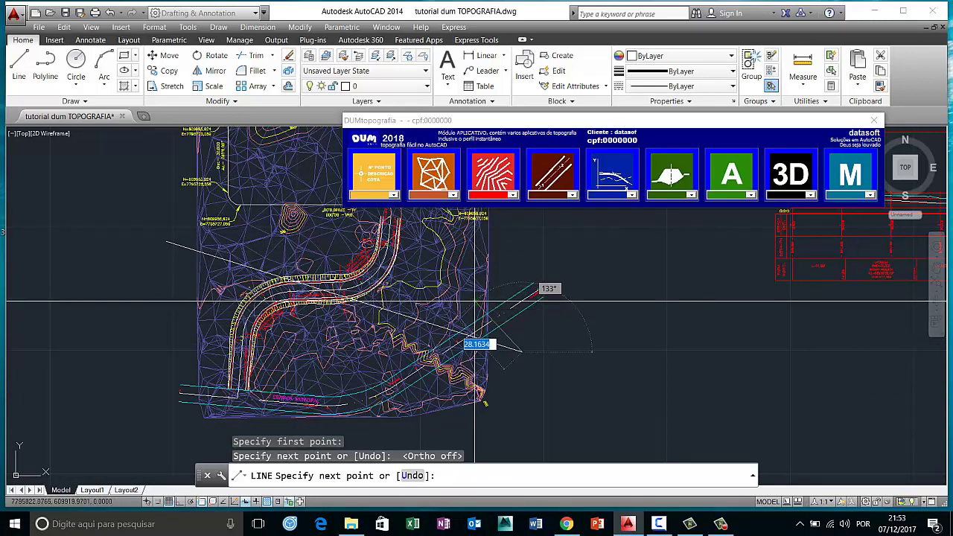
key("Escape")
key("Escape")
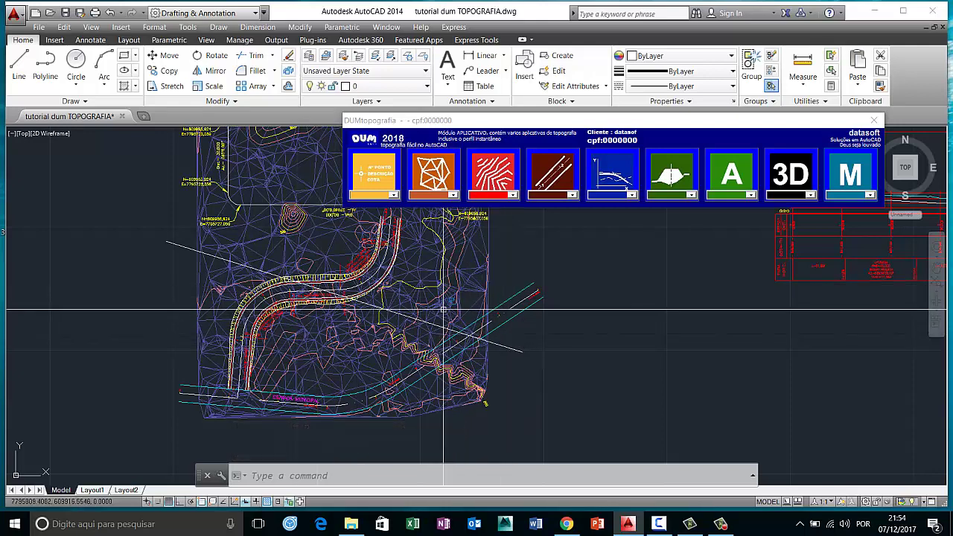
Step: In DUMtopografia's Perfil settings, choose Malha_Triangular_Pontos as the mesh layer
left_click(720, 175)
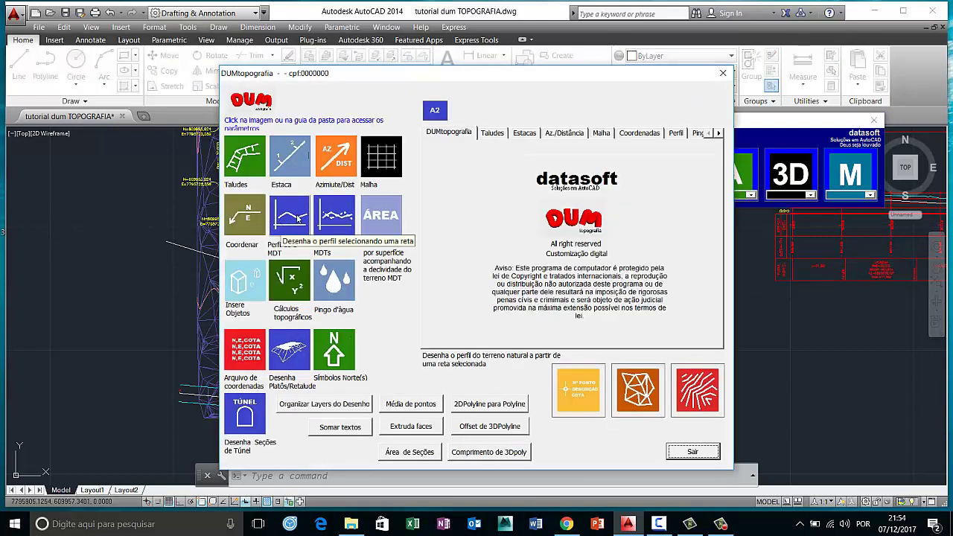
left_click(290, 216)
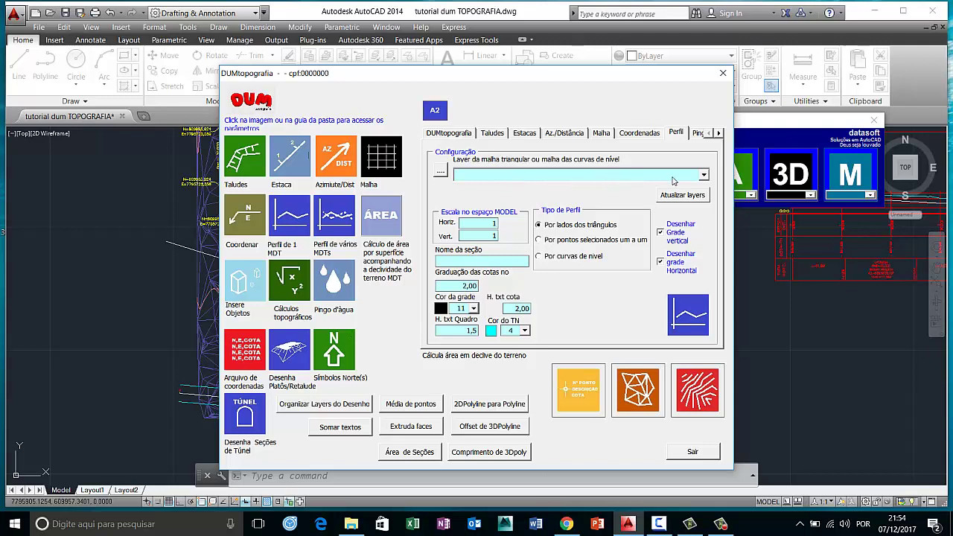
left_click(705, 177)
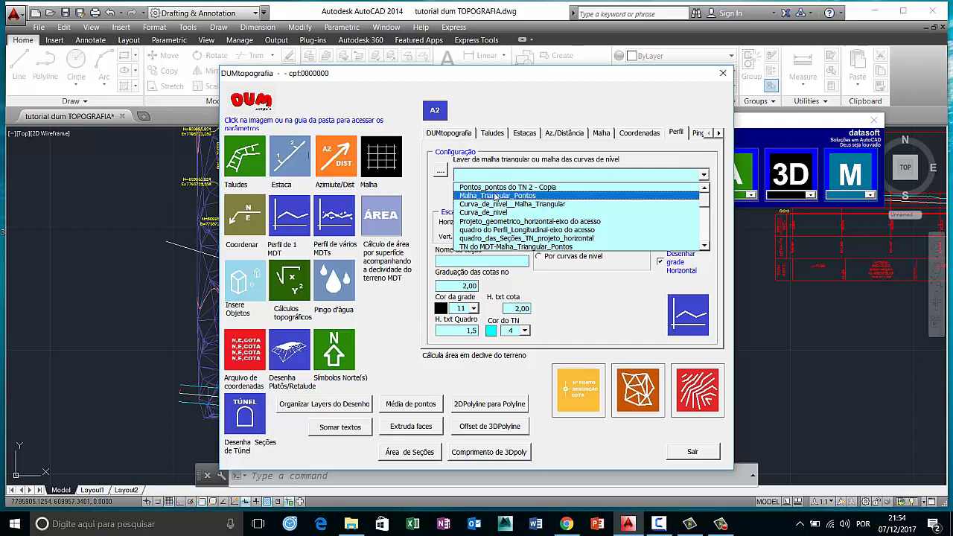
left_click(495, 195)
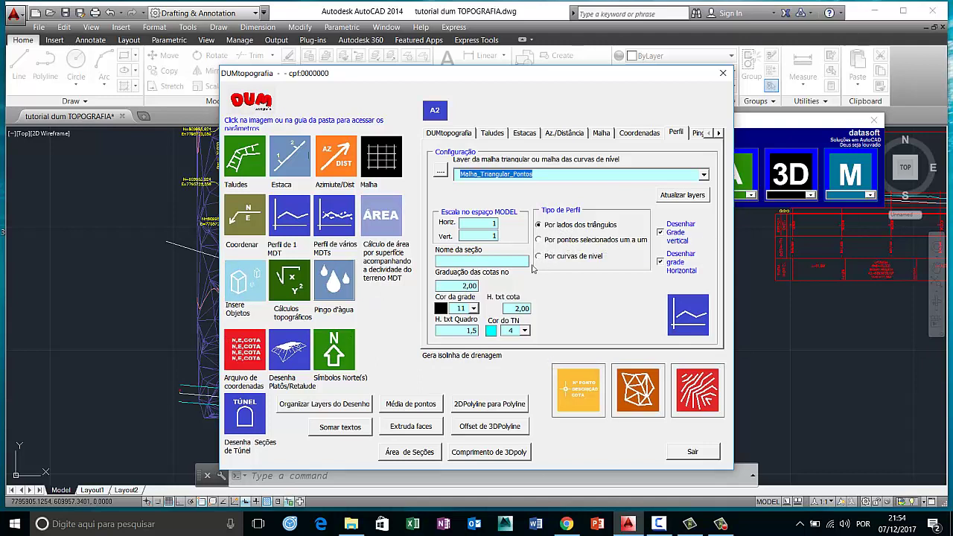
Step: Name the section SEÇÃO, set H. txt cota and H. txt Quadro to 1, and launch profiling
left_click(454, 260)
type("SE")
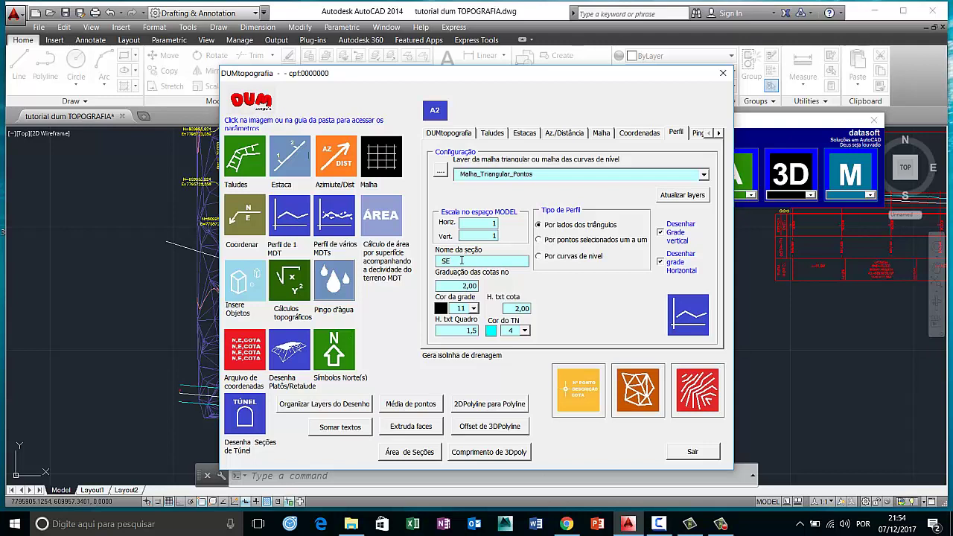
type("ÇÃO")
left_click(507, 311)
type("1")
left_click(441, 335)
key("BackSpace")
left_click(692, 316)
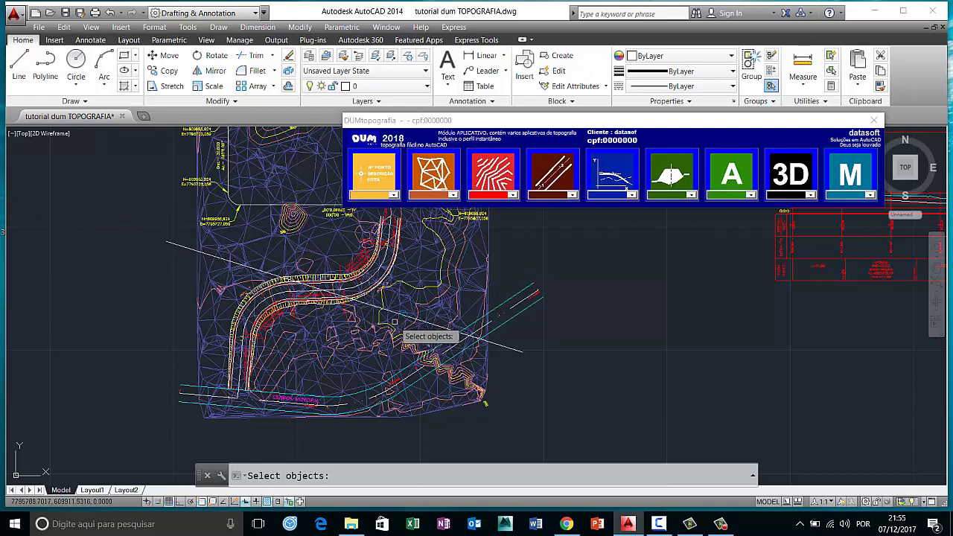
Step: Pick the white section line and place the SEÇÃO profile below the existing profiles
left_click(511, 349)
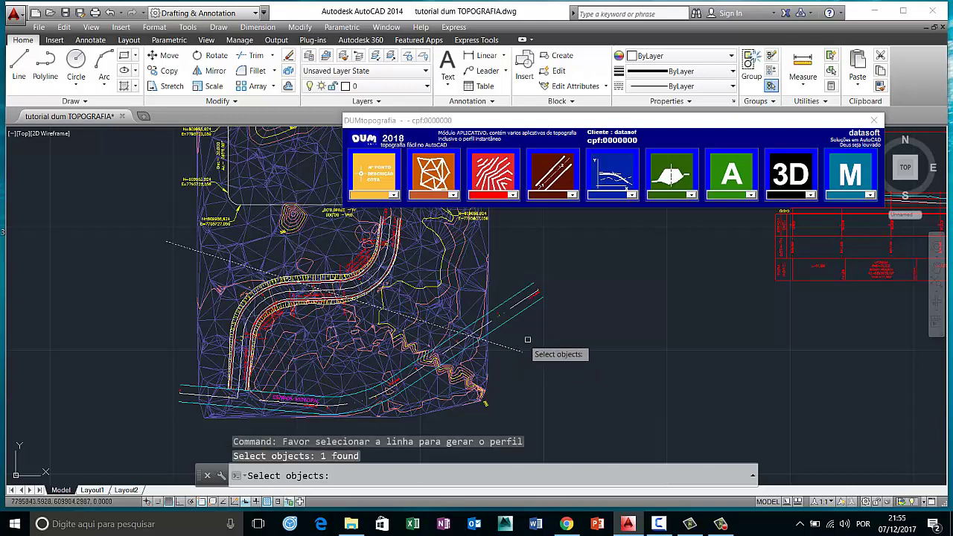
key("Return")
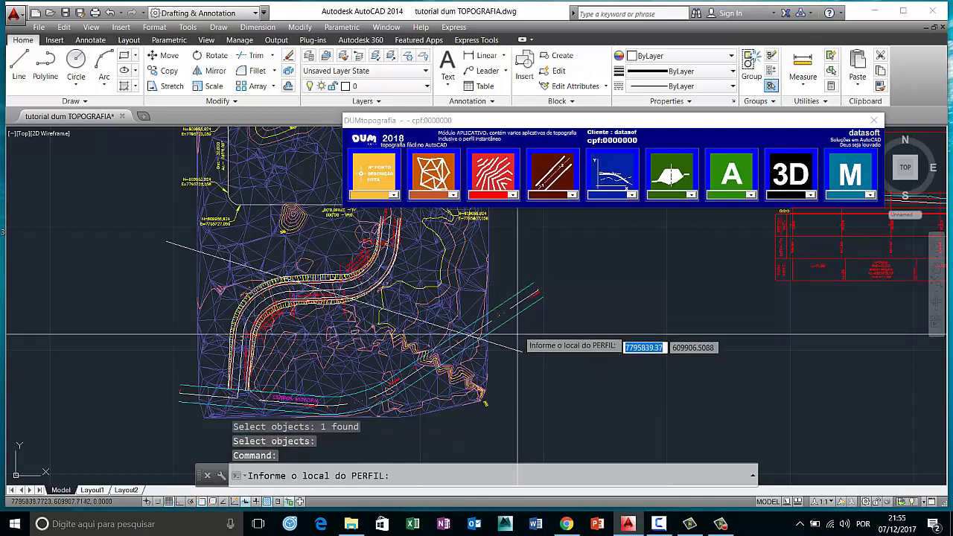
scroll(530, 336, "down", 4)
scroll(525, 339, "up", 3)
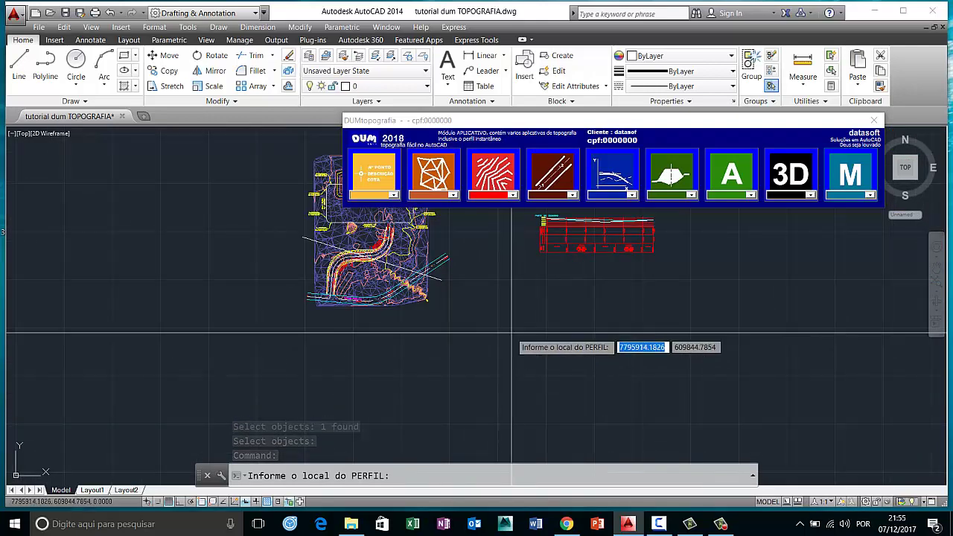
left_click(491, 357)
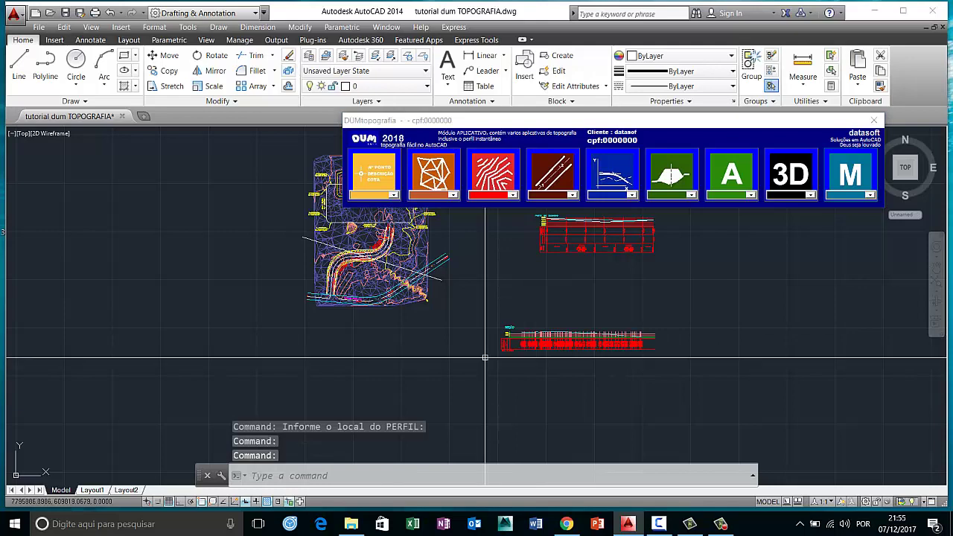
scroll(617, 339, "up", 6)
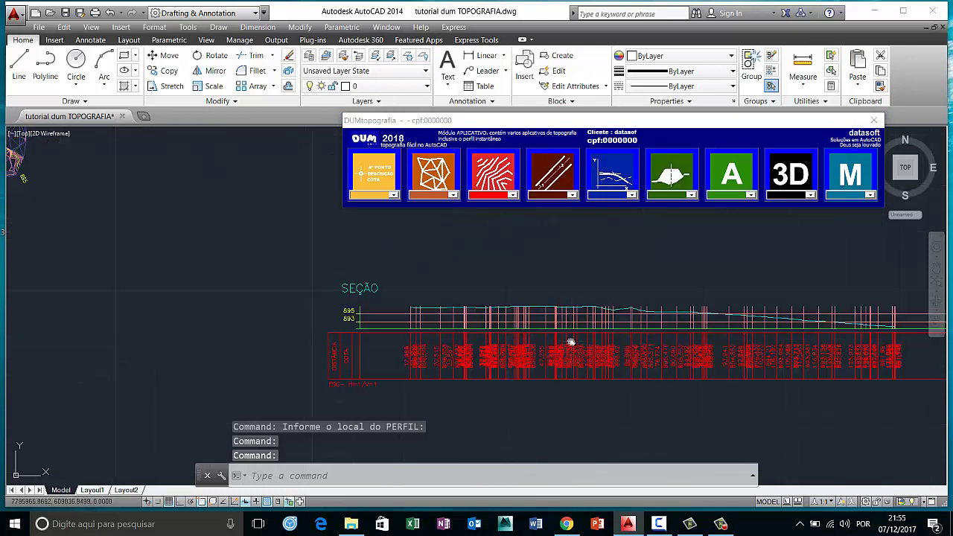
middle_click_drag(571, 340, 409, 327)
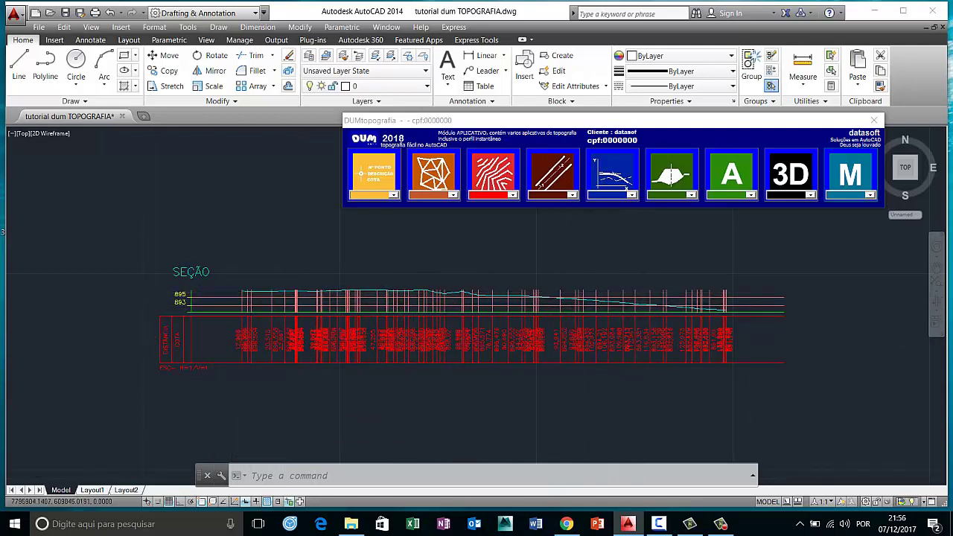
scroll(162, 295, "up", 5)
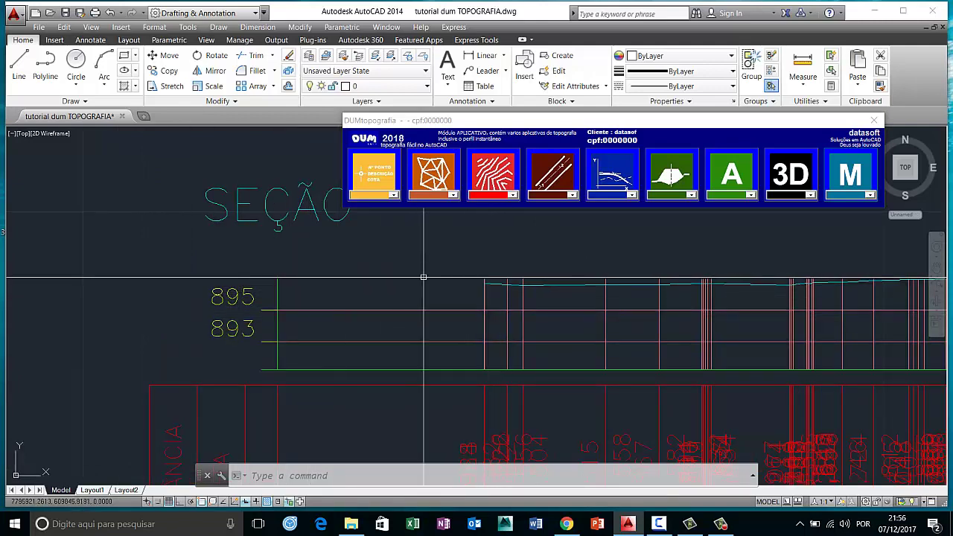
scroll(350, 282, "down", 6)
middle_click_drag(345, 283, 770, 415)
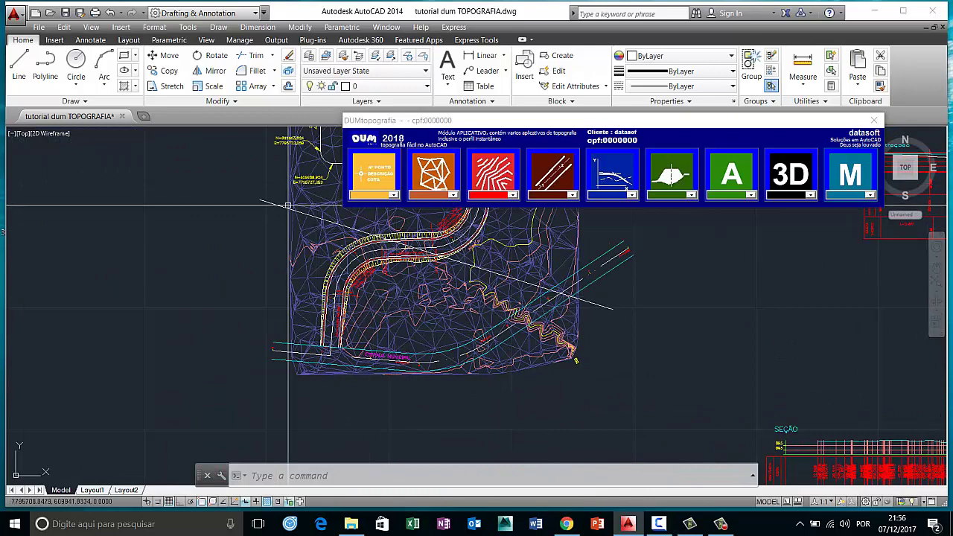
scroll(270, 228, "up", 3)
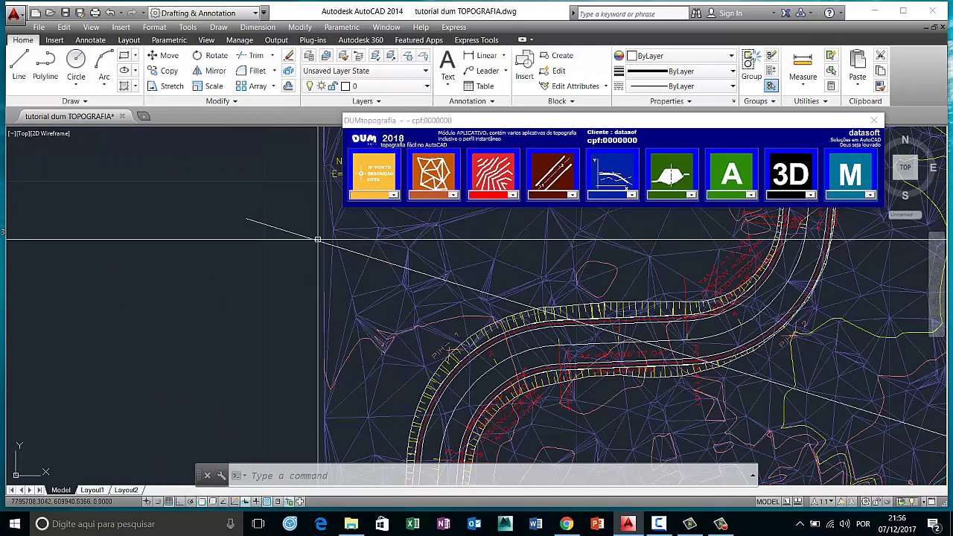
scroll(549, 323, "down", 5)
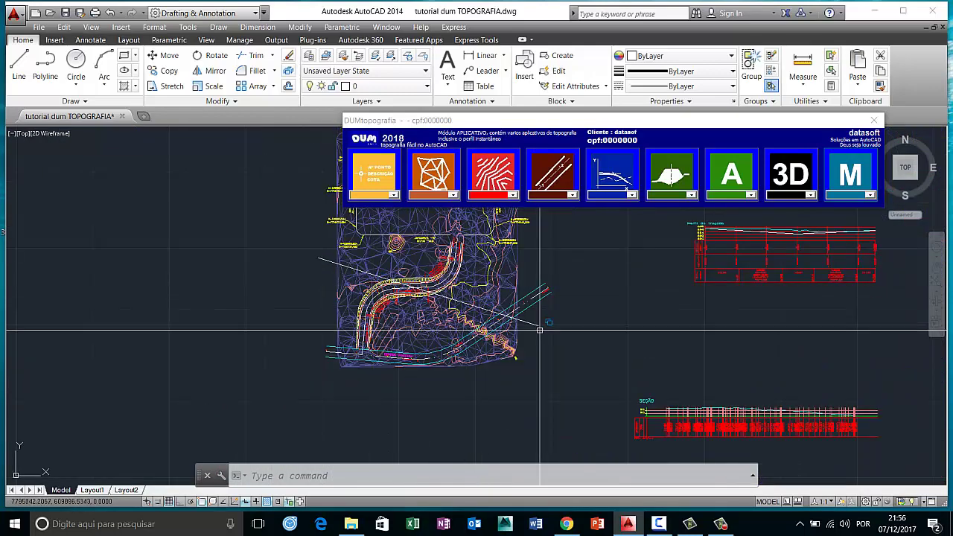
scroll(529, 324, "up", 2)
scroll(530, 323, "up", 4)
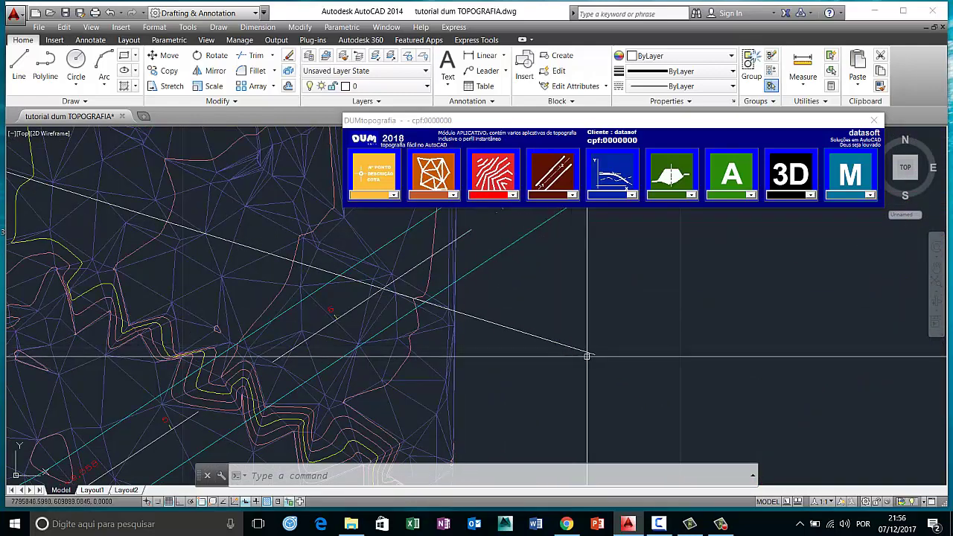
scroll(551, 357, "down", 3)
mouse_move(551, 357)
middle_mouse_down()
mouse_move(300, 325)
mouse_move(315, 349)
mouse_move(328, 216)
middle_mouse_up()
scroll(551, 313, "up", 3)
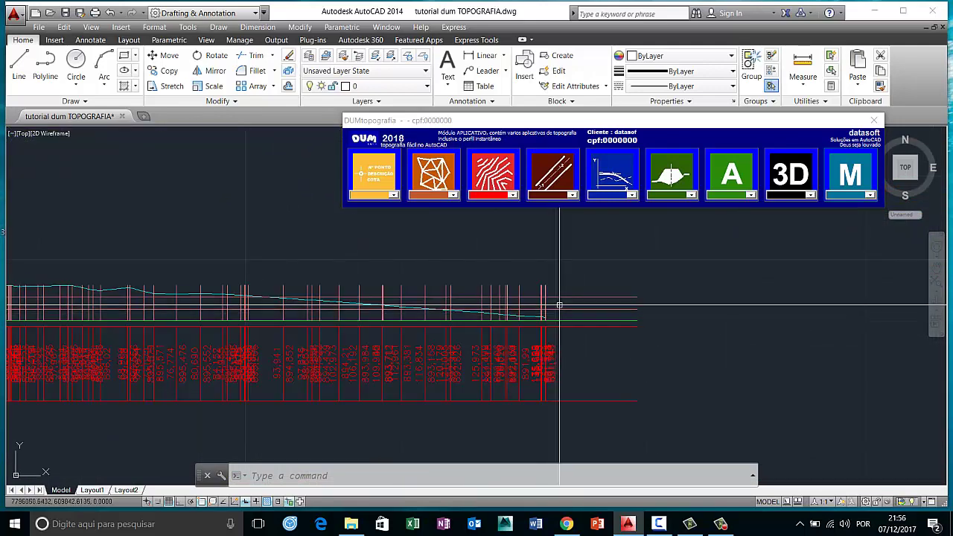
scroll(295, 316, "down", 2)
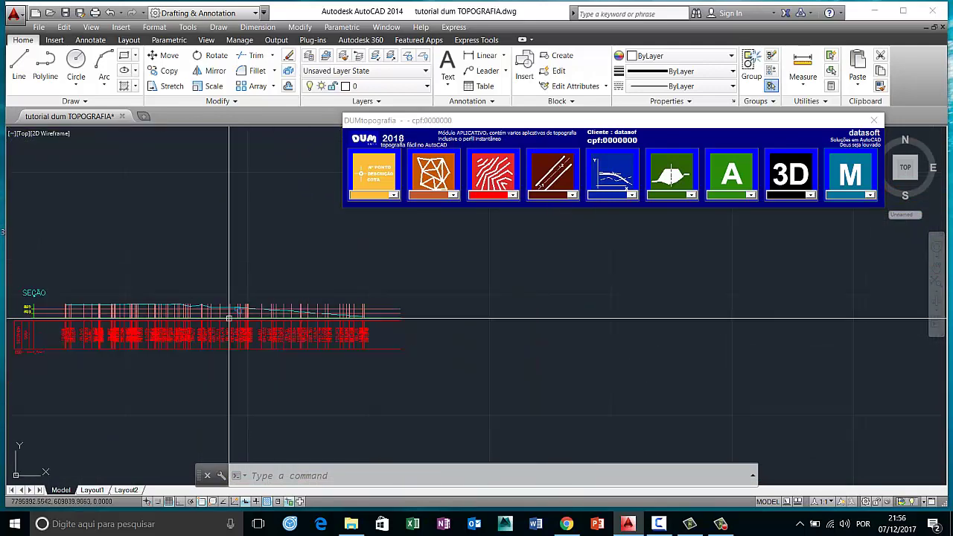
scroll(296, 316, "down", 2)
middle_click_drag(296, 315, 415, 301)
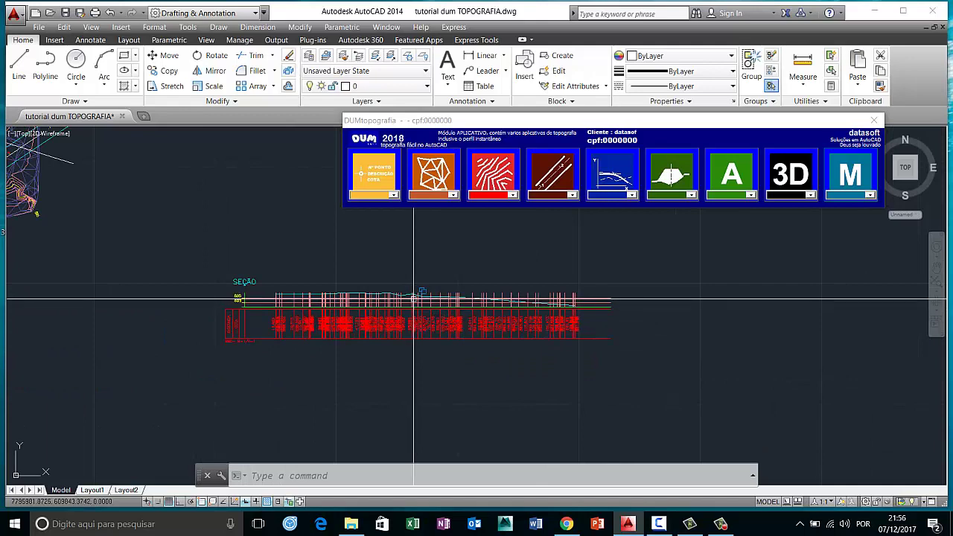
scroll(391, 299, "up", 4)
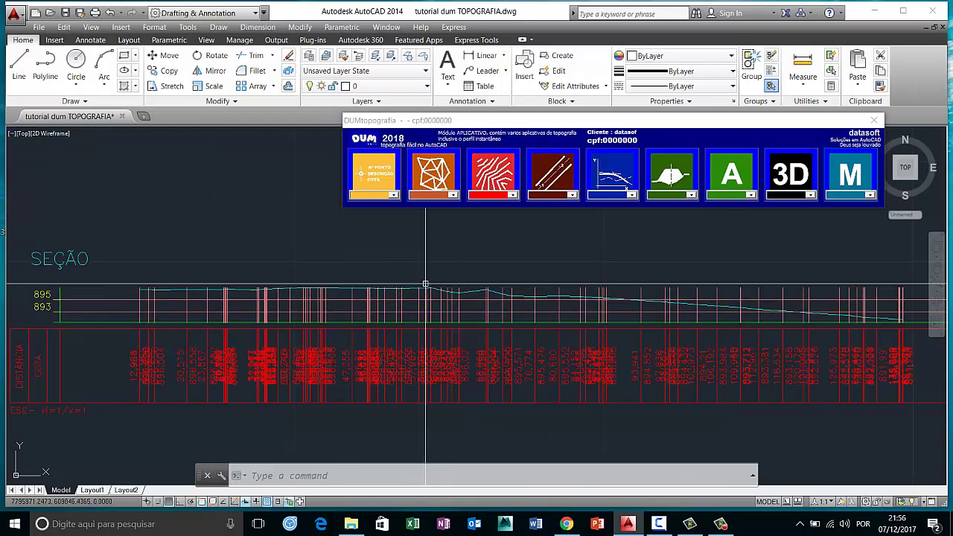
scroll(420, 284, "down", 2)
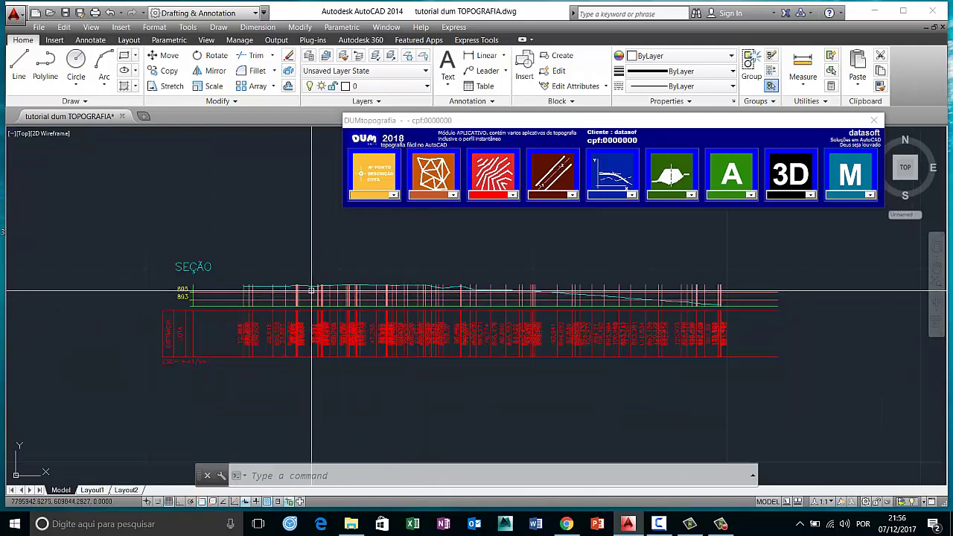
scroll(489, 313, "up", 2)
scroll(523, 328, "up", 2)
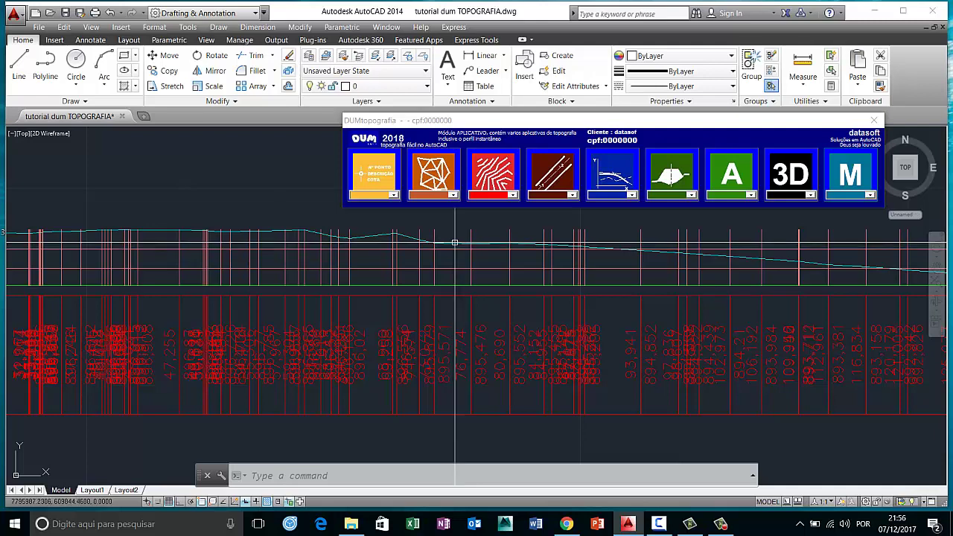
scroll(372, 268, "down", 5)
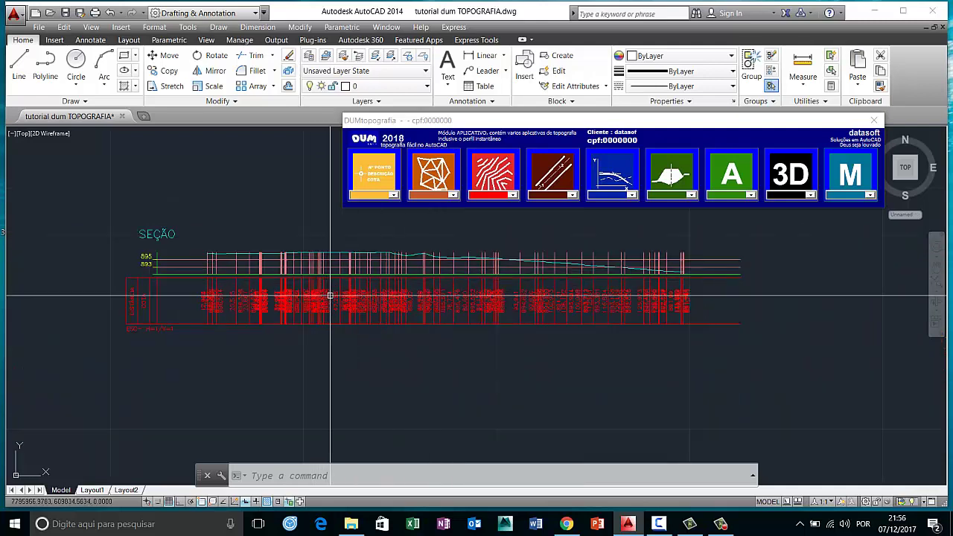
scroll(313, 294, "down", 6)
middle_click_drag(346, 315, 440, 368)
scroll(339, 298, "up", 2)
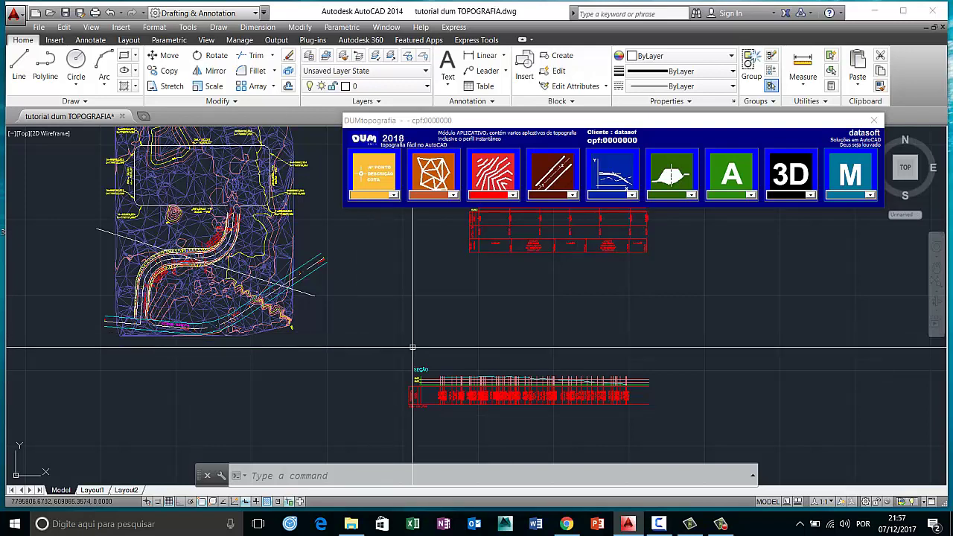
left_click(721, 524)
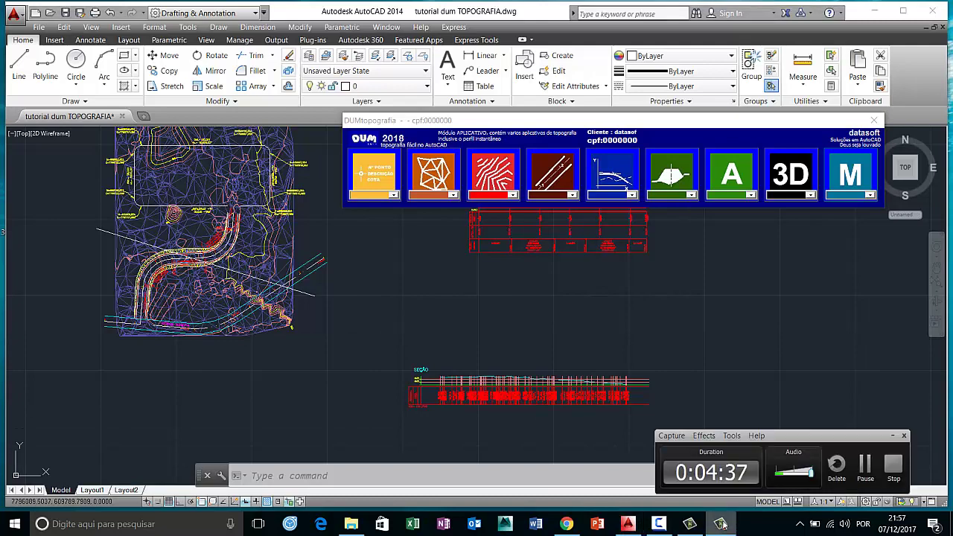